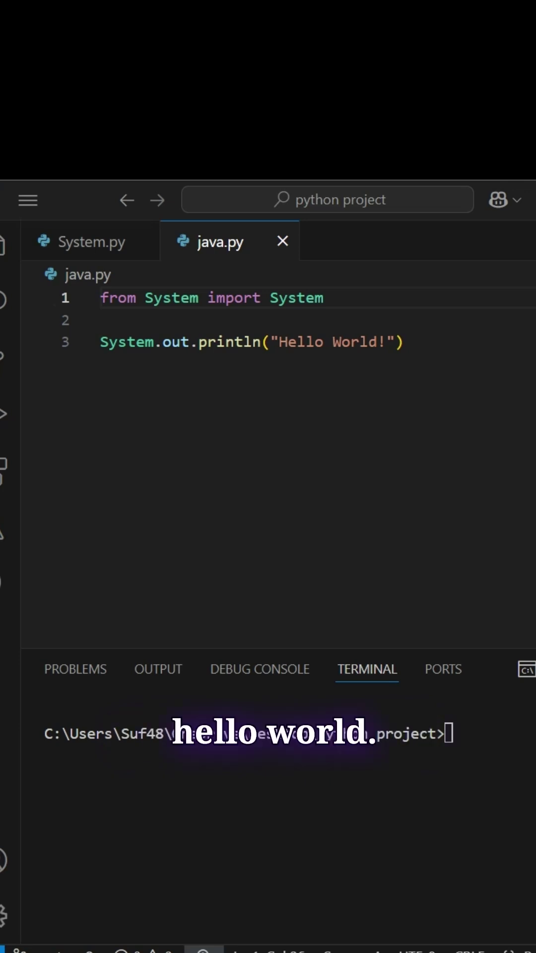
{"action": "type", "text": "pyth"}
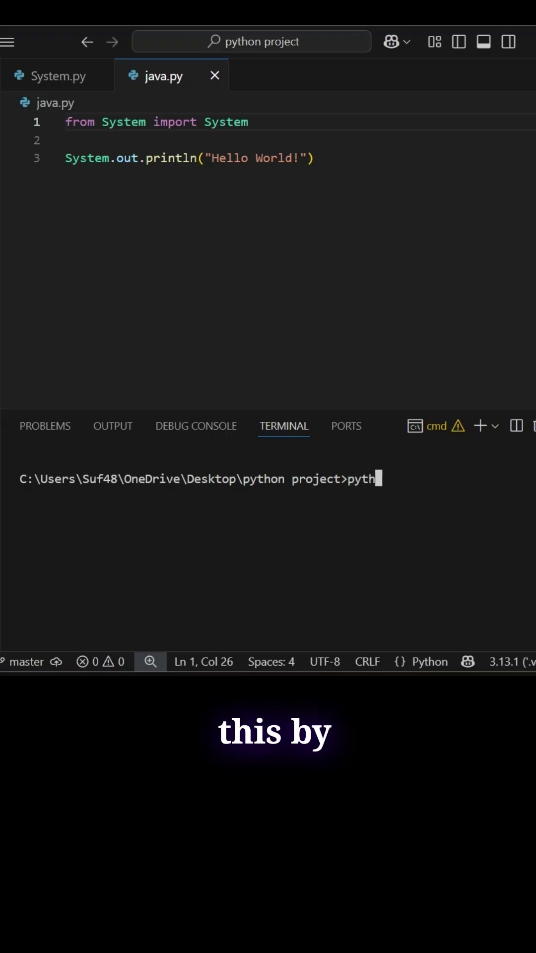
{"action": "type", "text": "on java"}
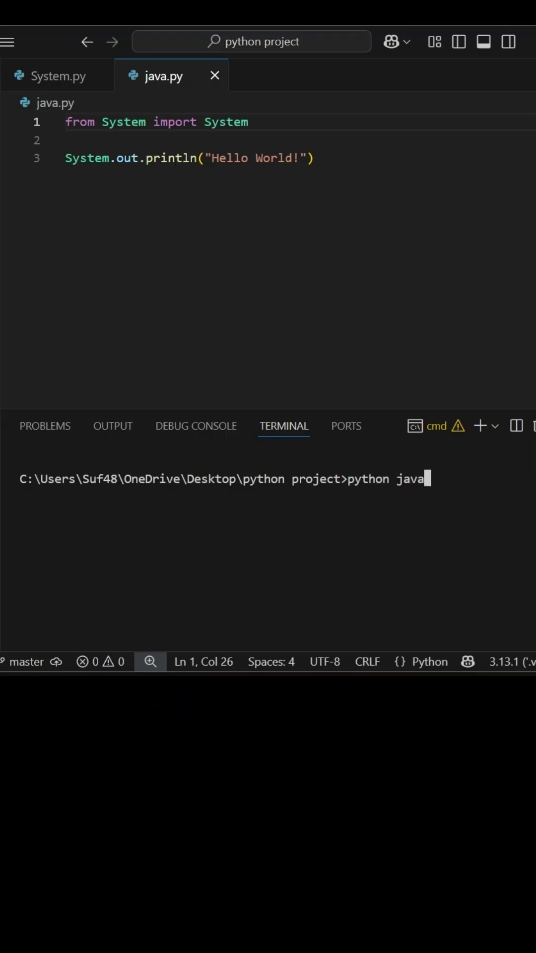
{"action": "type", "text": ".py"}
Execute 'python java.py' in the terminal so it prints 'Hello World!'
{"action": "key", "text": "Return"}
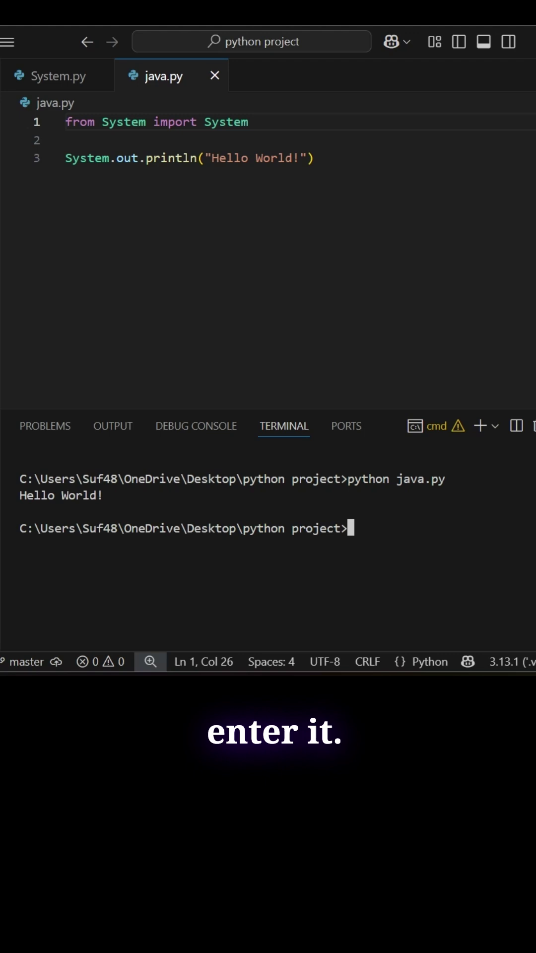